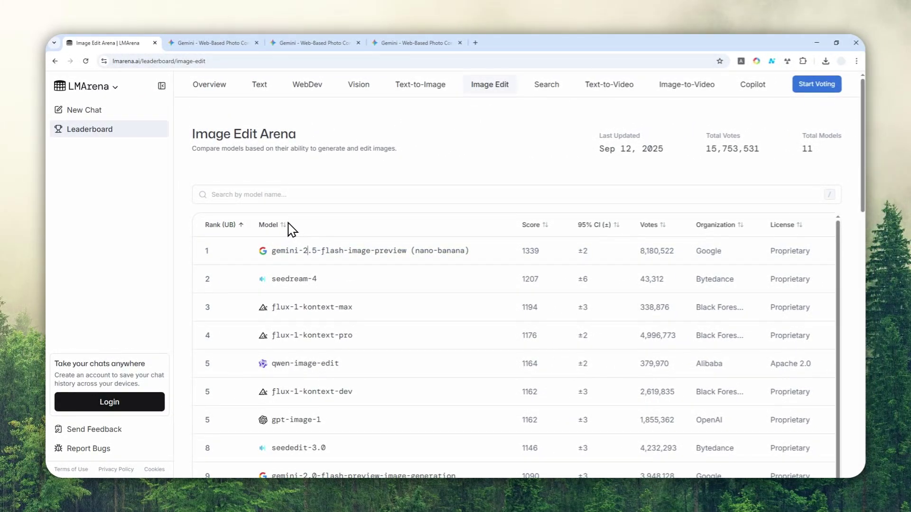
Highlight the 'Image Edit Arena' title on the LMArena leaderboard.
{"action": "left_click", "coordinate": [210, 134]}
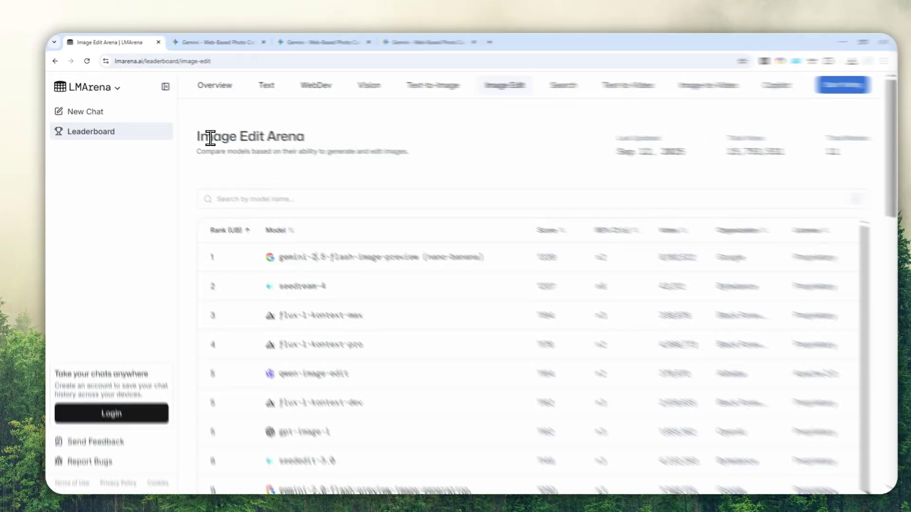
{"action": "left_click_drag", "start_coordinate": [348, 197], "coordinate": [539, 182]}
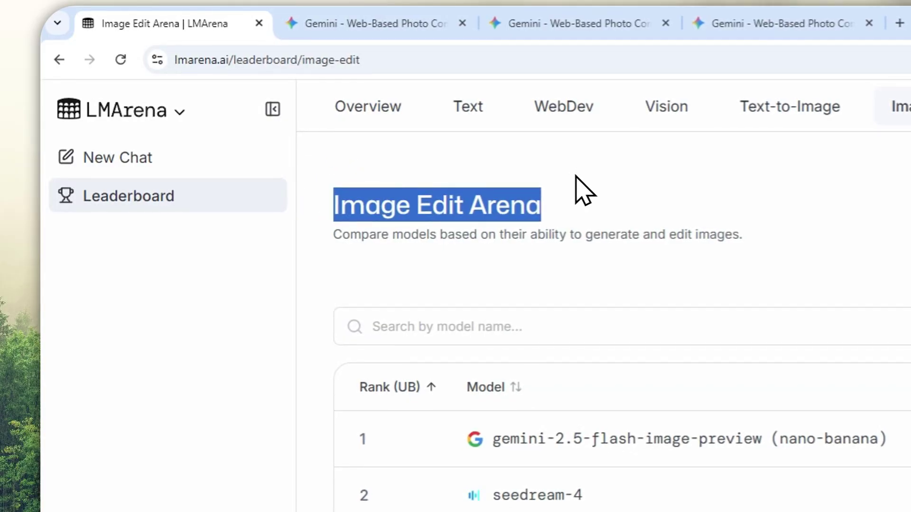
Browse the woman, race-car and picnic before-and-after comparisons in turn.
{"action": "left_click", "coordinate": [375, 24]}
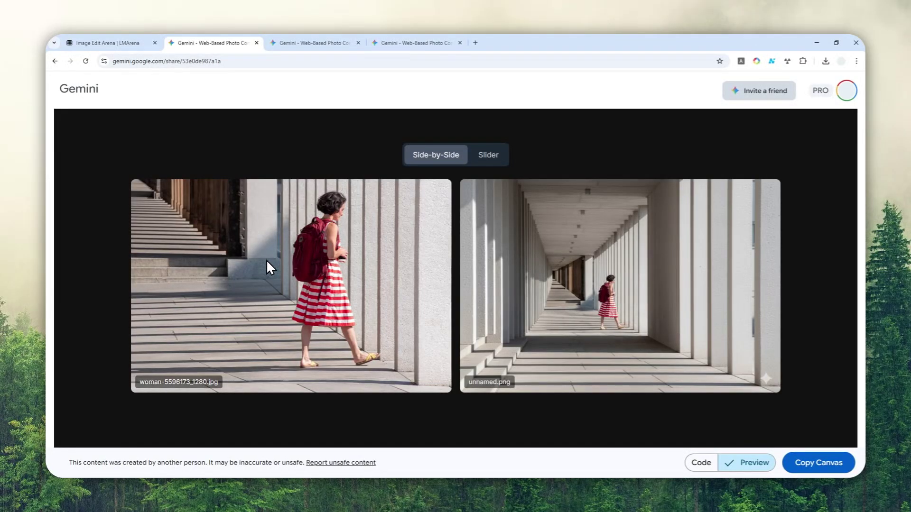
{"action": "left_click", "coordinate": [312, 42]}
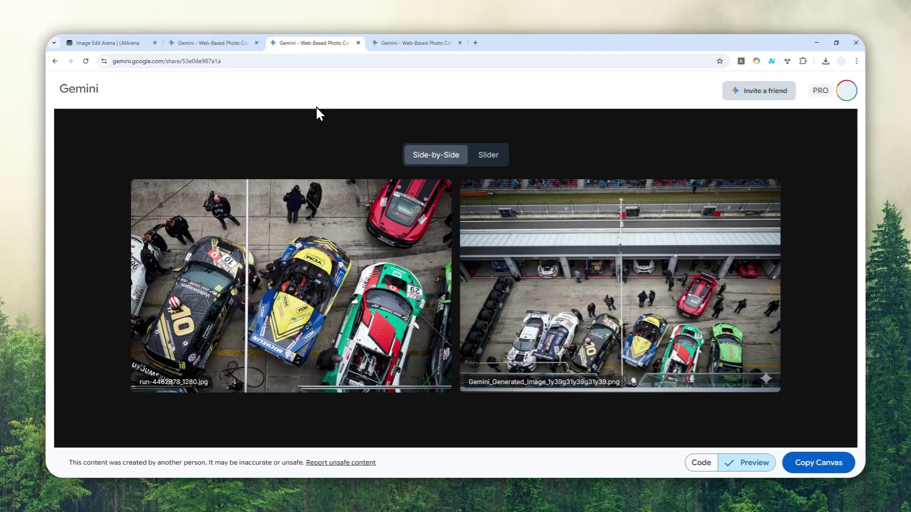
{"action": "left_click", "coordinate": [407, 44]}
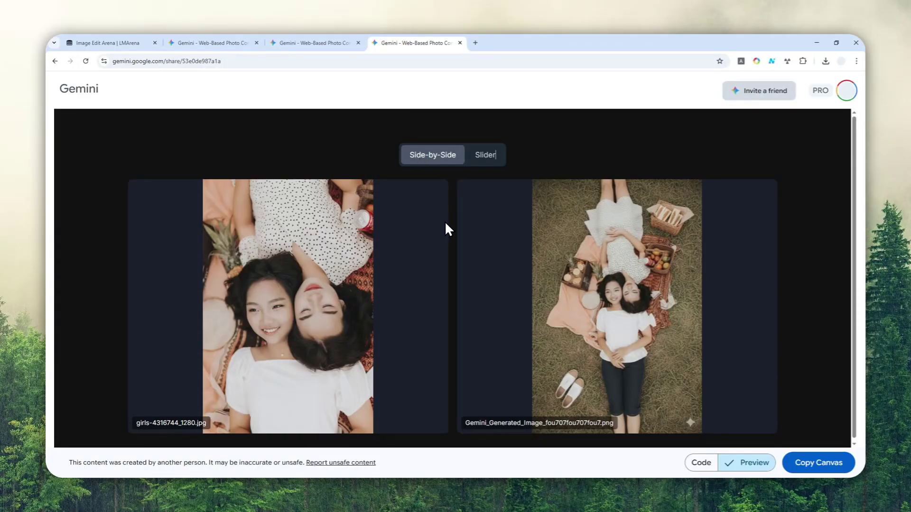
Open gemini.google.com in a new browser tab.
{"action": "left_click", "coordinate": [475, 43]}
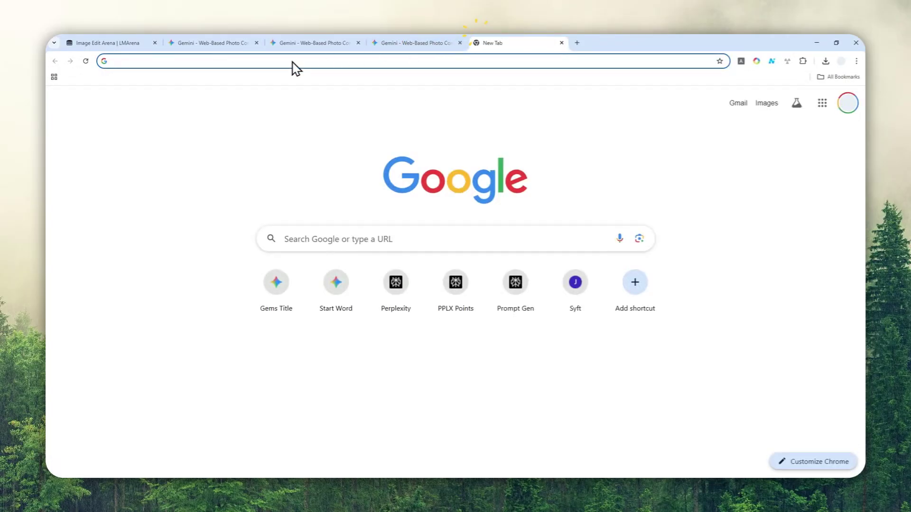
{"action": "type", "text": "ge"}
{"action": "key", "text": "Right"}
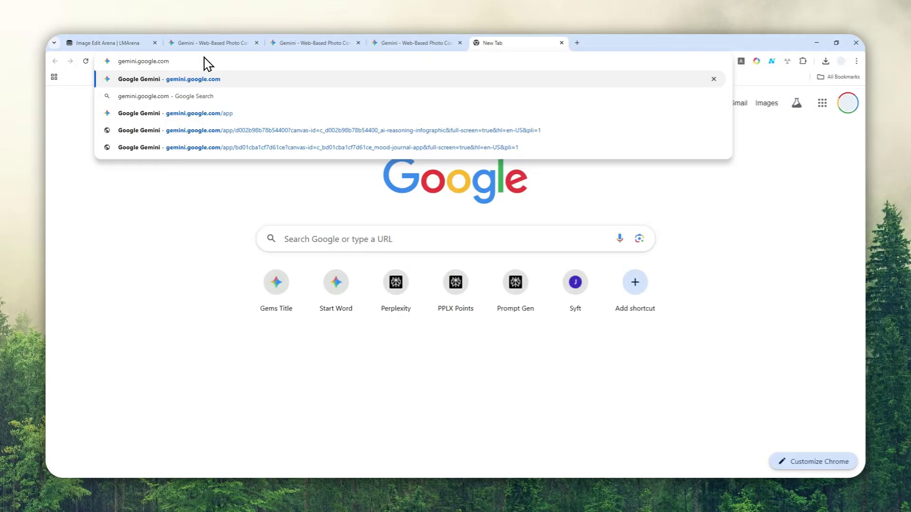
{"action": "key", "text": "Return"}
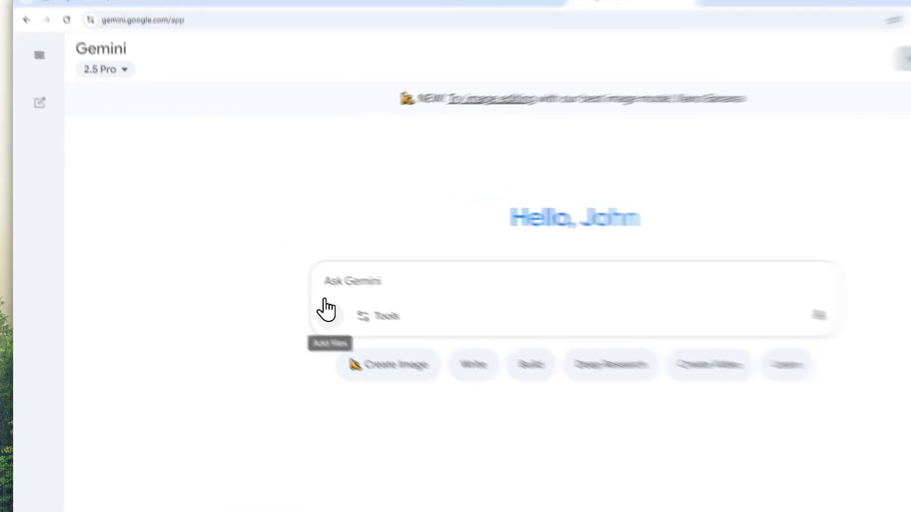
Attach the photo woman-8444288_1280.jpg to a new Gemini prompt.
{"action": "left_click", "coordinate": [287, 288]}
{"action": "left_click", "coordinate": [492, 233]}
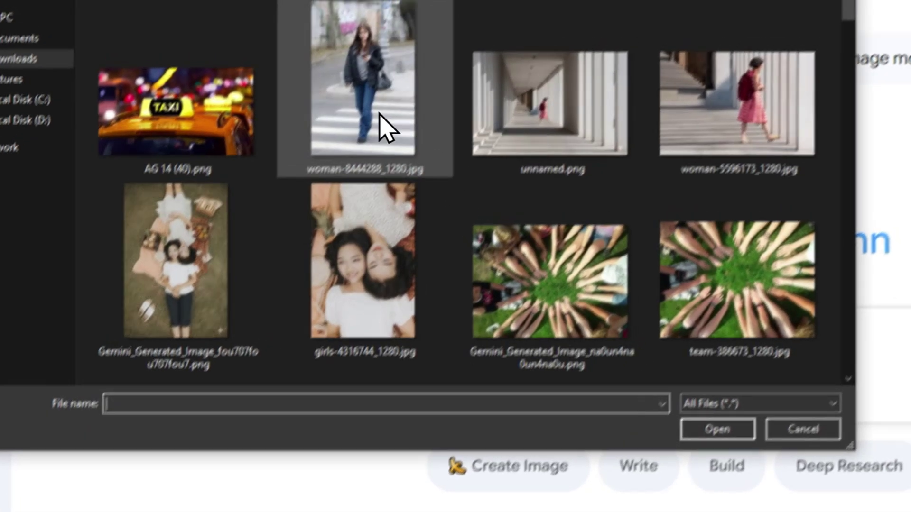
{"action": "left_click", "coordinate": [380, 114]}
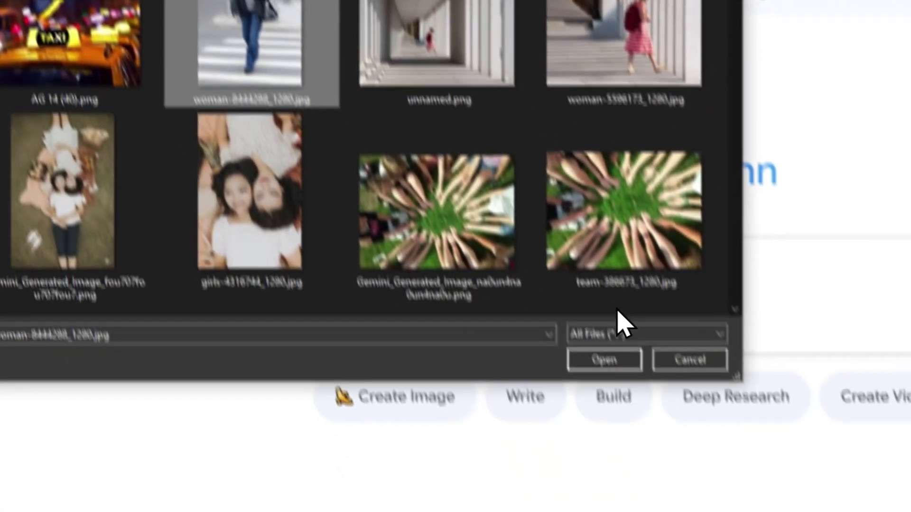
{"action": "left_click", "coordinate": [604, 360]}
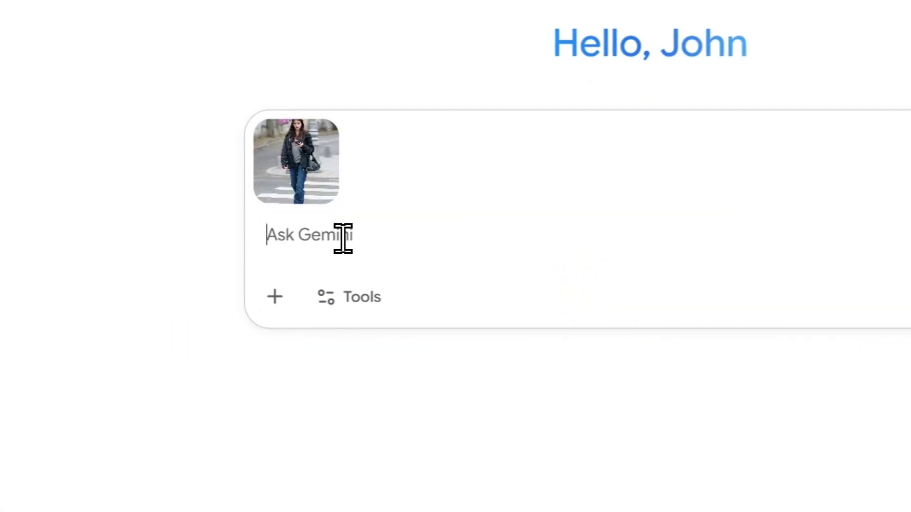
Paste the 'expand the canvas to show more of the scene around the edges' prompt, adding 'significantly'.
{"action": "right_click", "coordinate": [321, 233]}
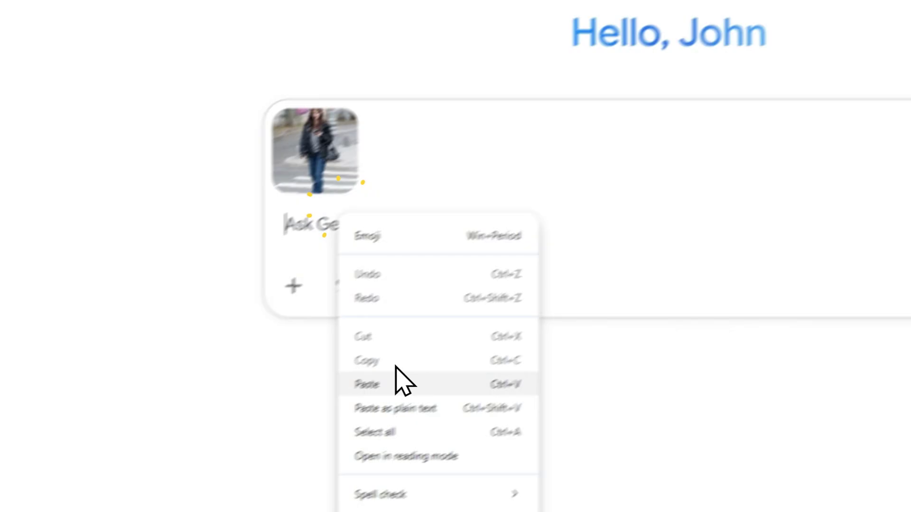
{"action": "left_click", "coordinate": [349, 395]}
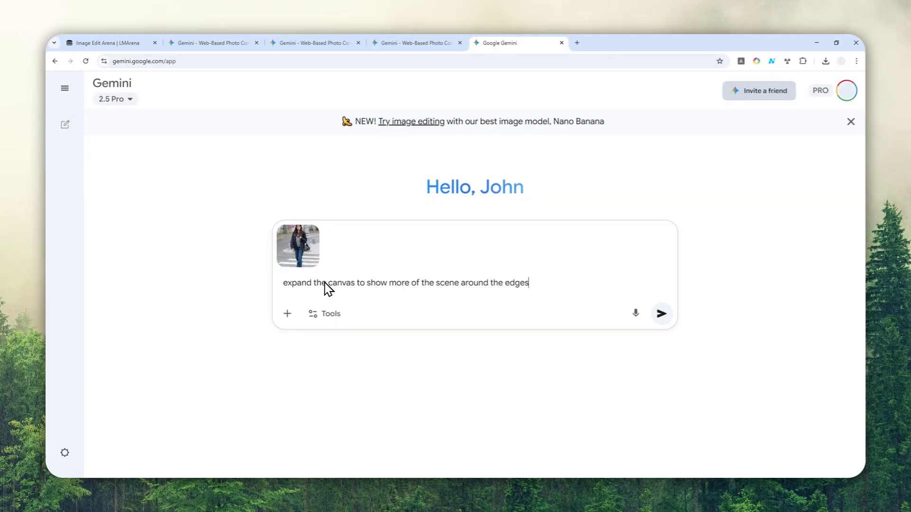
{"action": "left_click", "coordinate": [280, 285]}
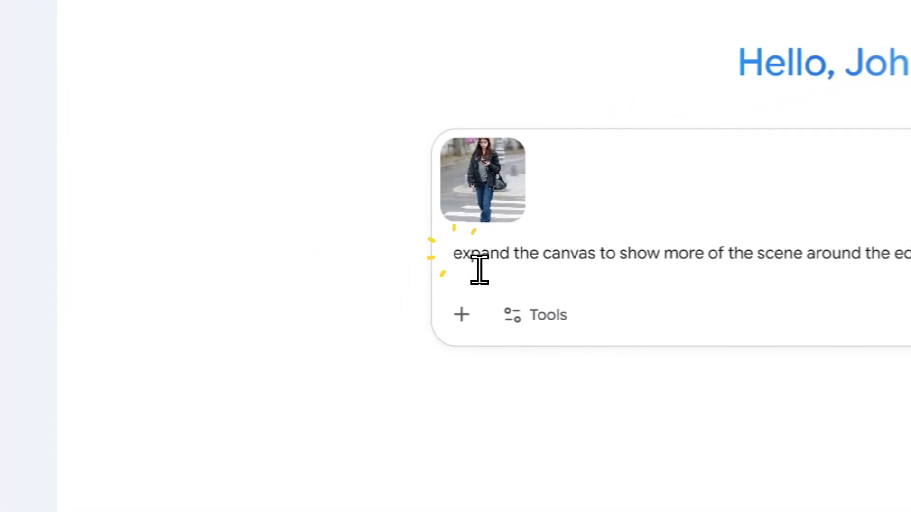
{"action": "type", "text": "significa"}
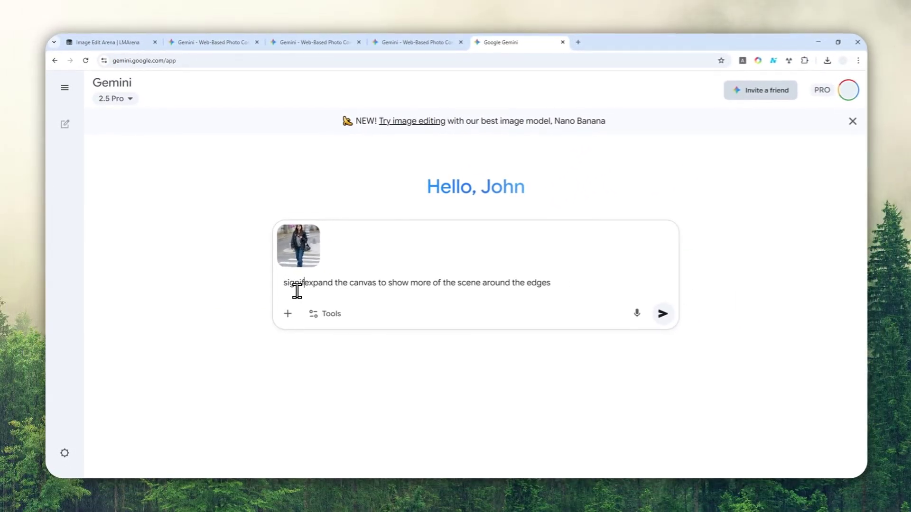
{"action": "type", "text": "ntly"}
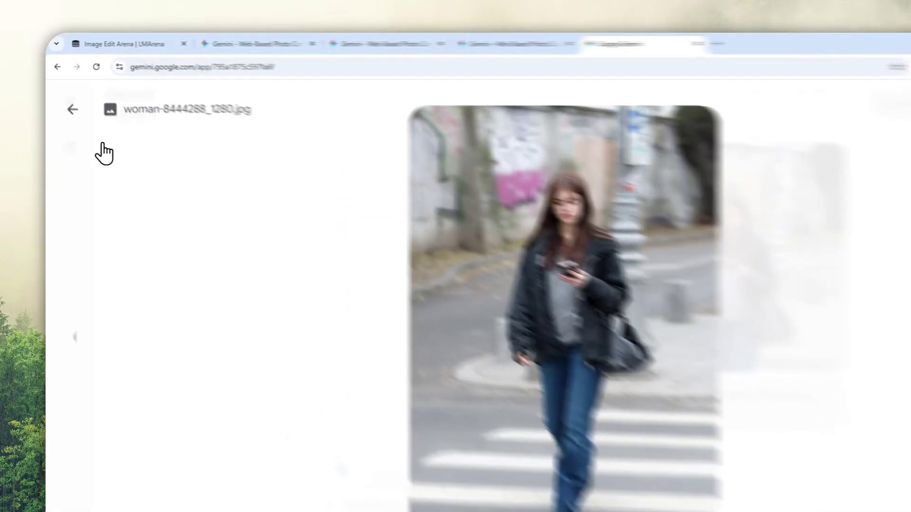
Return to the chat and Redo the expanded crosswalk image to regenerate it.
{"action": "left_click", "coordinate": [91, 130]}
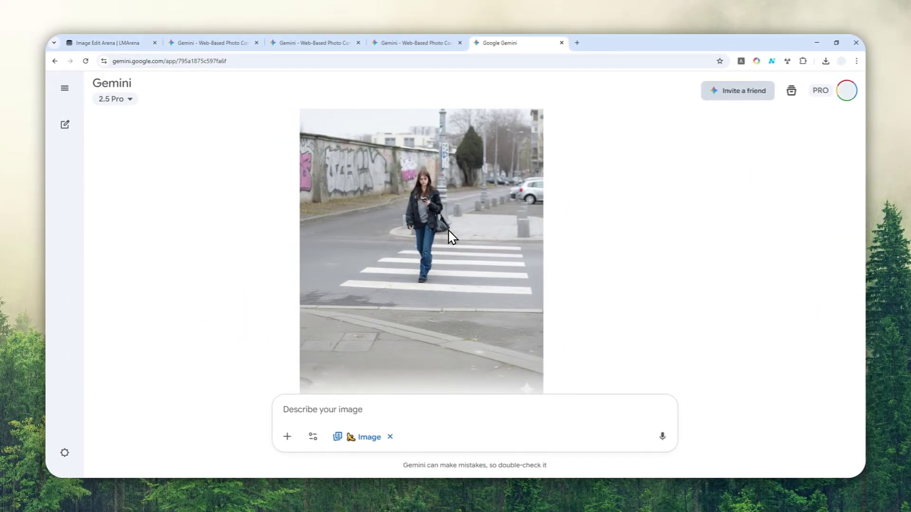
{"action": "scroll", "coordinate": [462, 246], "scroll_direction": "down", "scroll_amount": 1}
{"action": "scroll", "coordinate": [463, 247], "scroll_direction": "up", "scroll_amount": 5}
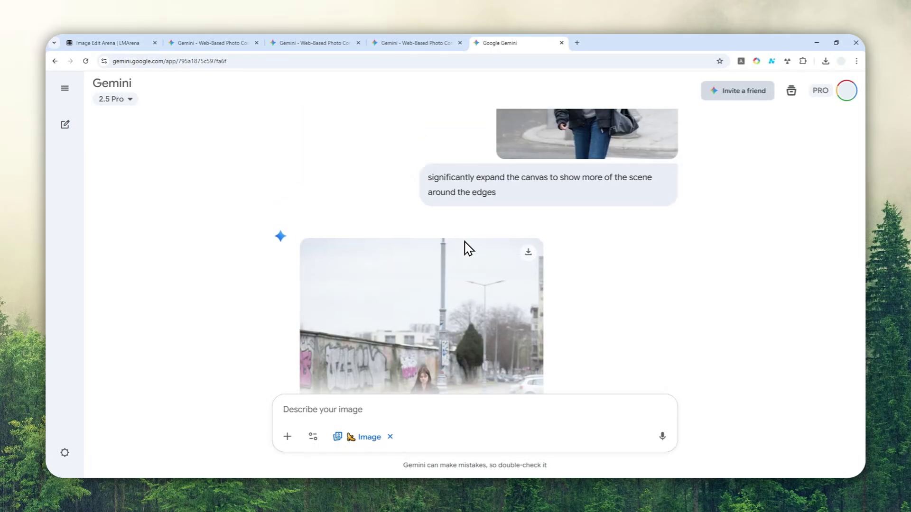
{"action": "scroll", "coordinate": [464, 247], "scroll_direction": "down", "scroll_amount": 3}
{"action": "scroll", "coordinate": [426, 228], "scroll_direction": "down", "scroll_amount": 2}
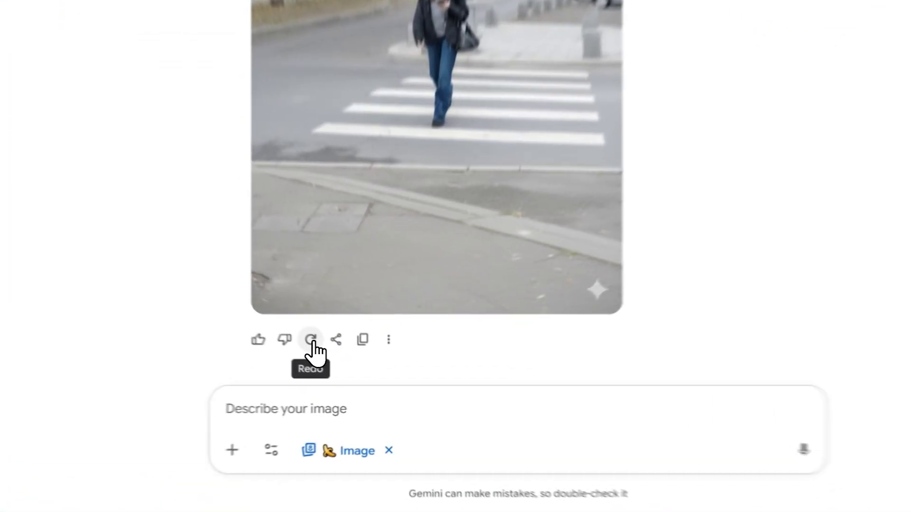
{"action": "left_click", "coordinate": [338, 366]}
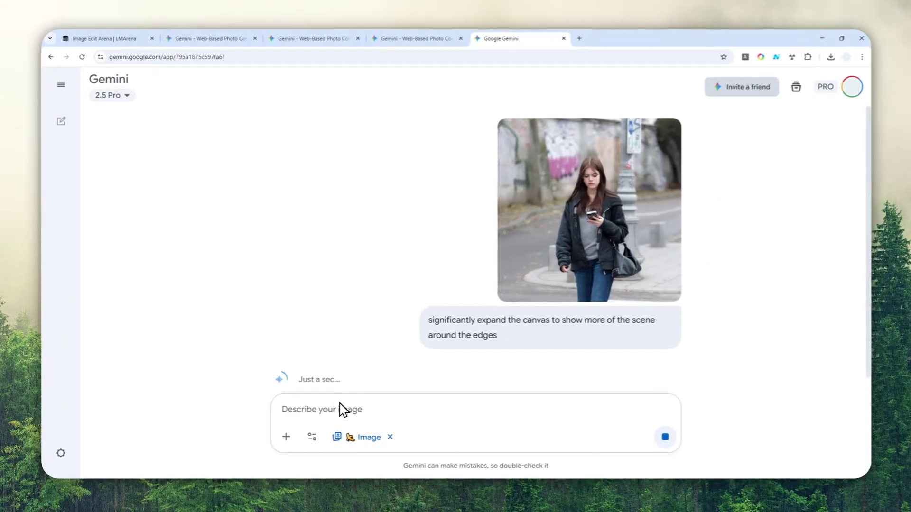
{"action": "mouse_move", "coordinate": [463, 350]}
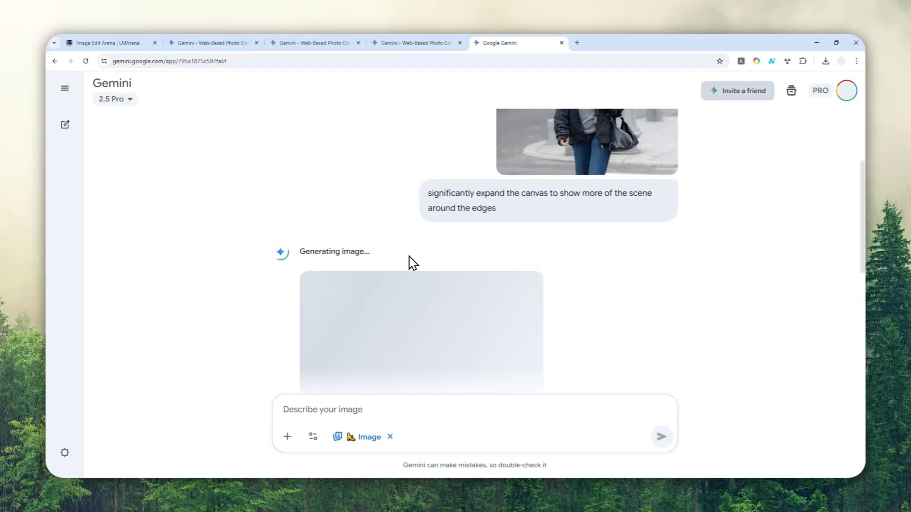
{"action": "scroll", "coordinate": [480, 261], "scroll_direction": "down", "scroll_amount": 5}
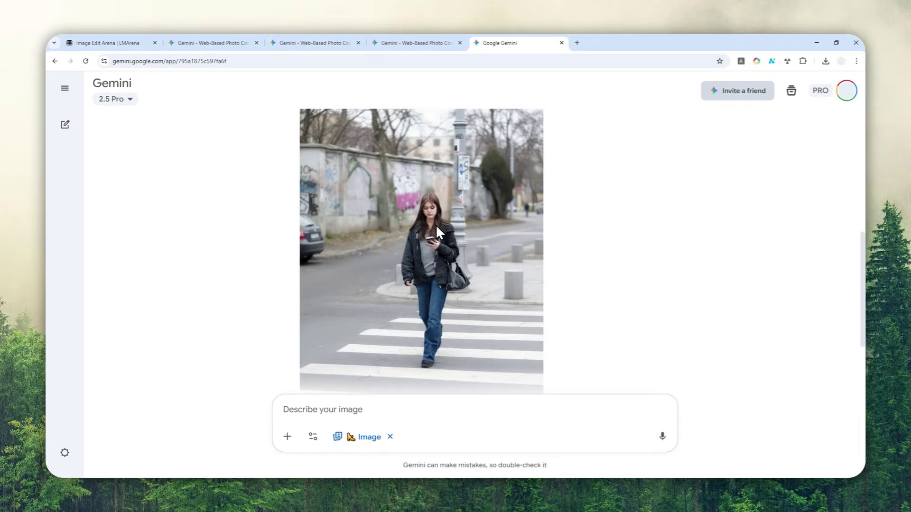
Open Gemini in a new tab and upload the taxi photo AG 14 (40).png.
{"action": "left_click", "coordinate": [578, 42]}
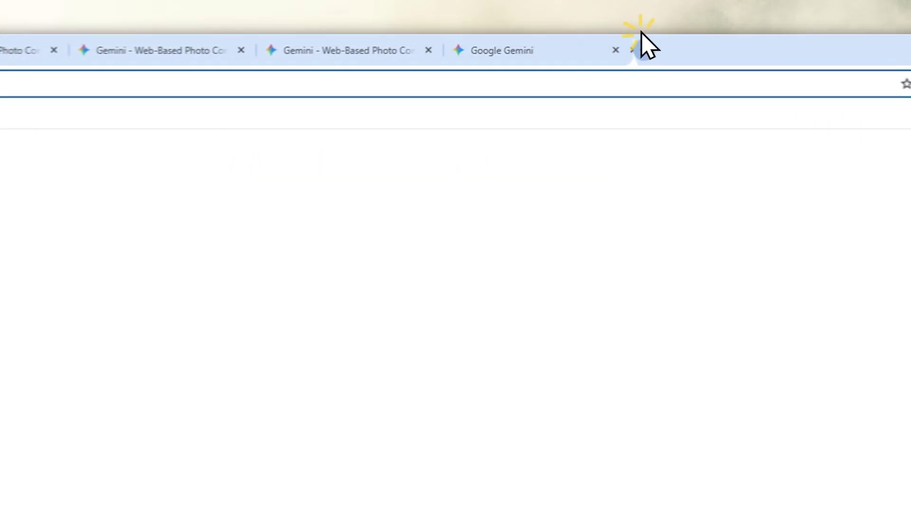
{"action": "type", "text": "gemini.google.com"}
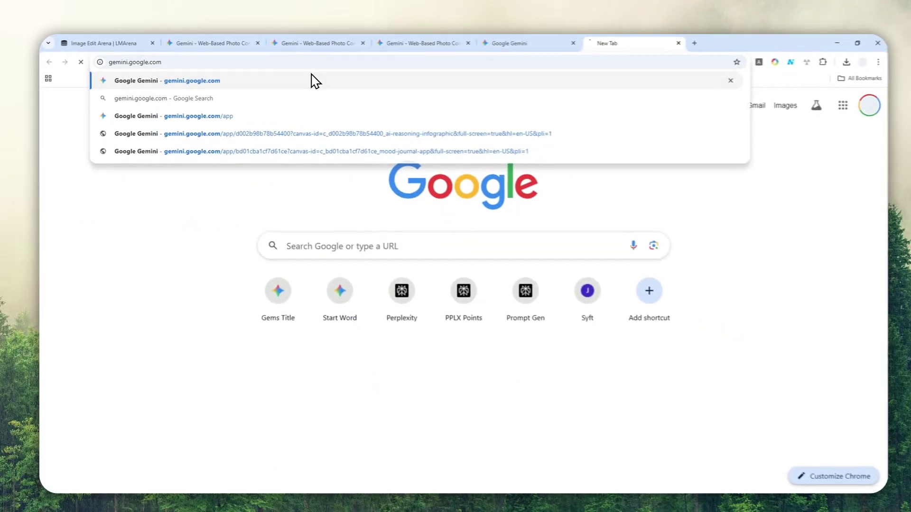
{"action": "left_click", "coordinate": [383, 124]}
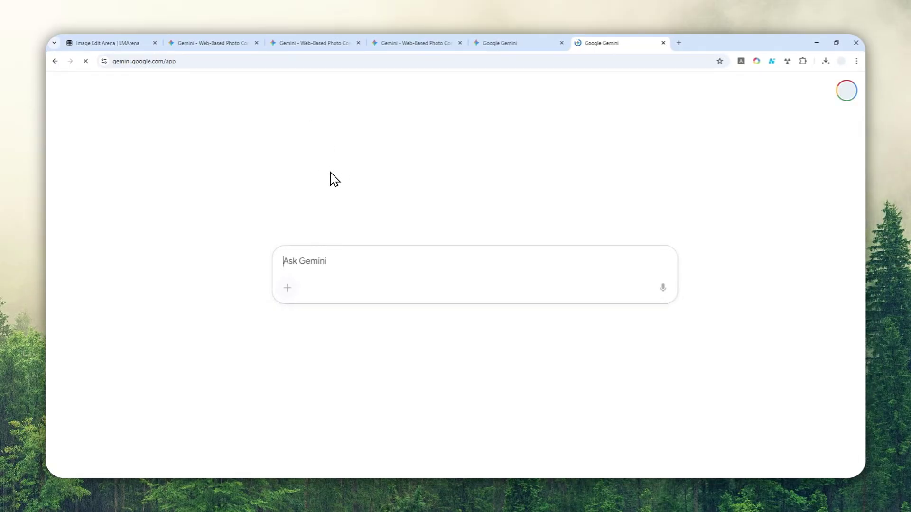
{"action": "left_click", "coordinate": [286, 282]}
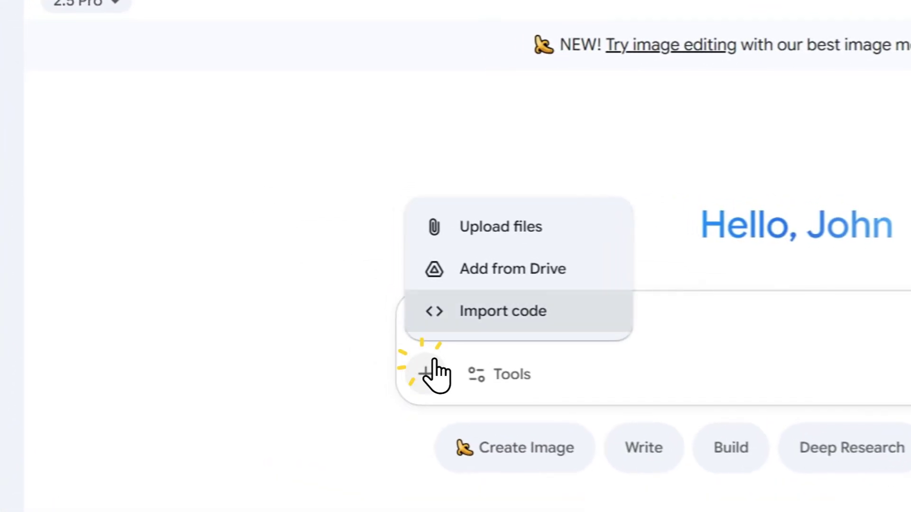
{"action": "left_click", "coordinate": [327, 213]}
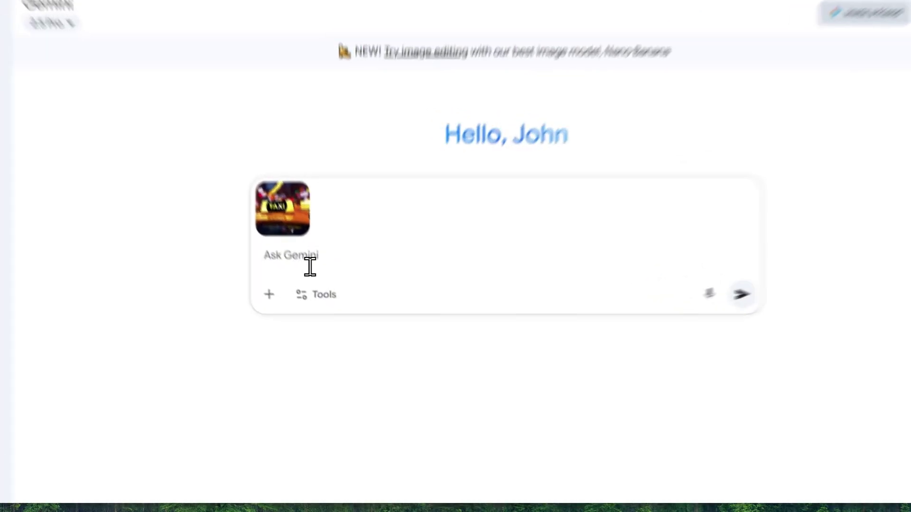
Send the expand-canvas prompt plus ', make the taxi car visible' using Create images.
{"action": "right_click", "coordinate": [302, 284]}
{"action": "left_click", "coordinate": [374, 361]}
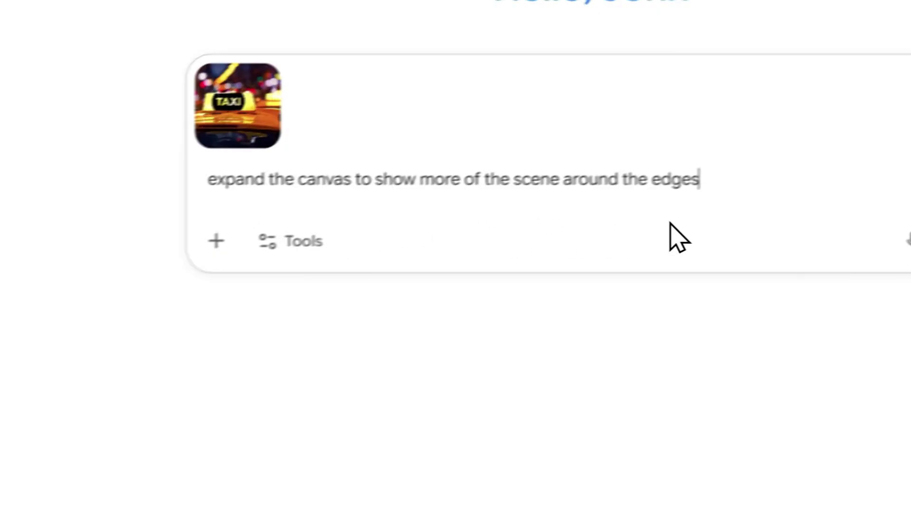
{"action": "type", "text": ","}
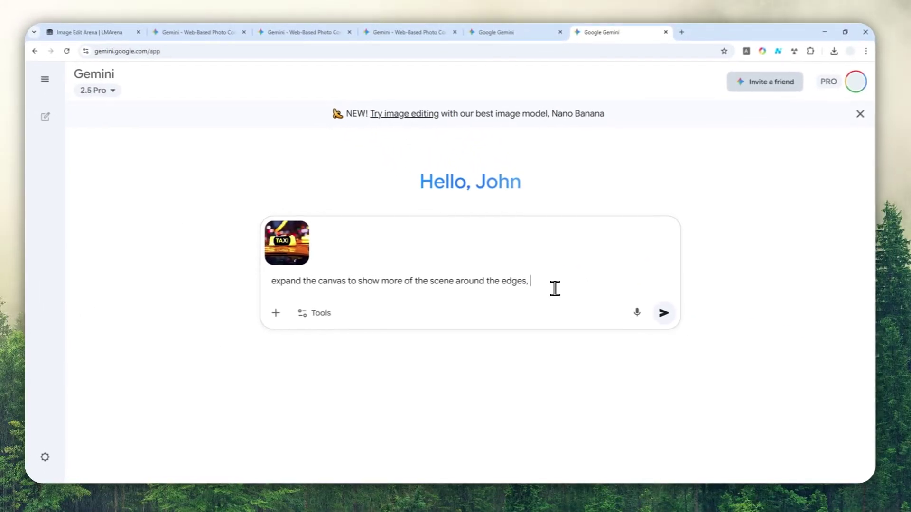
{"action": "type", "text": " make the taxi car visible"}
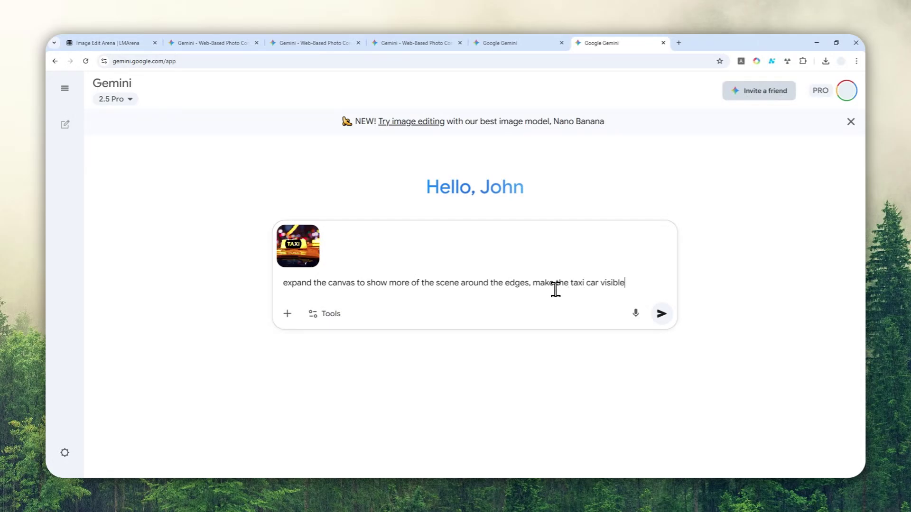
{"action": "left_click", "coordinate": [326, 314]}
{"action": "left_click", "coordinate": [375, 391]}
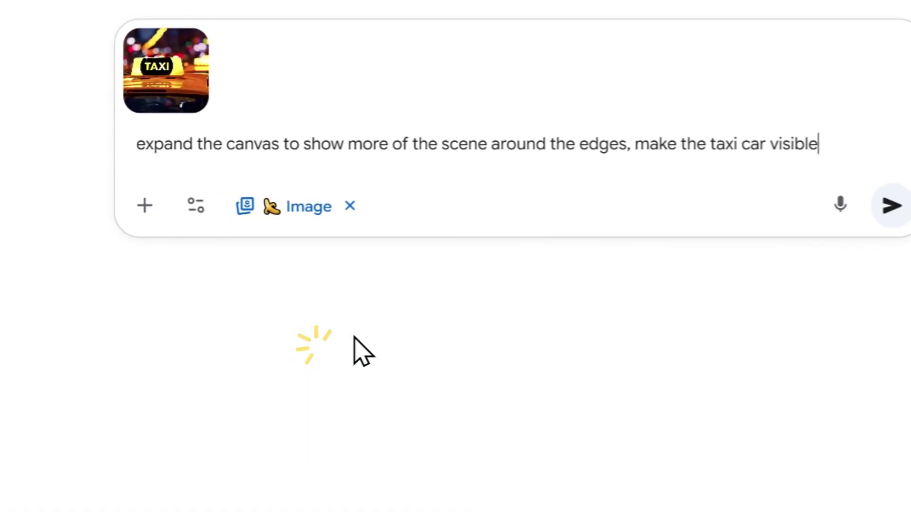
{"action": "left_click", "coordinate": [651, 233]}
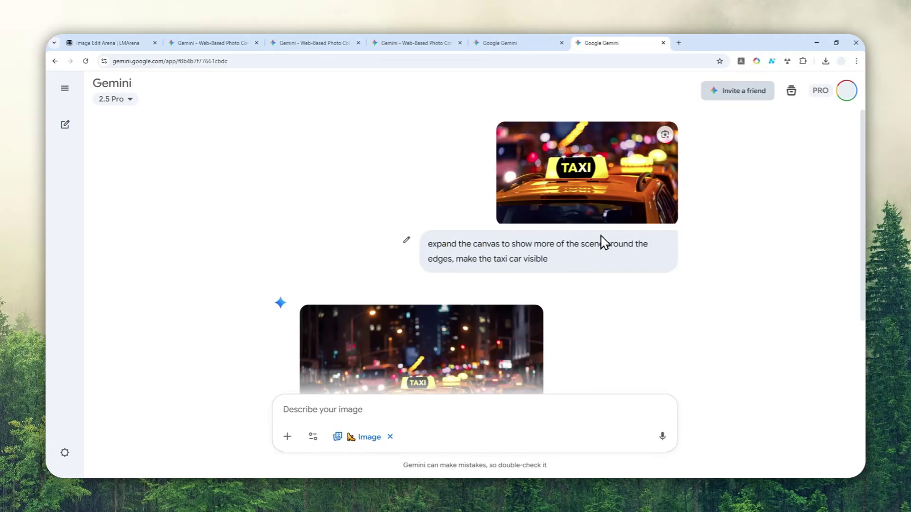
Paste 'expand the canvas to show more of the scene around the edges' into the prompt again.
{"action": "scroll", "coordinate": [601, 242], "scroll_direction": "down", "scroll_amount": 2}
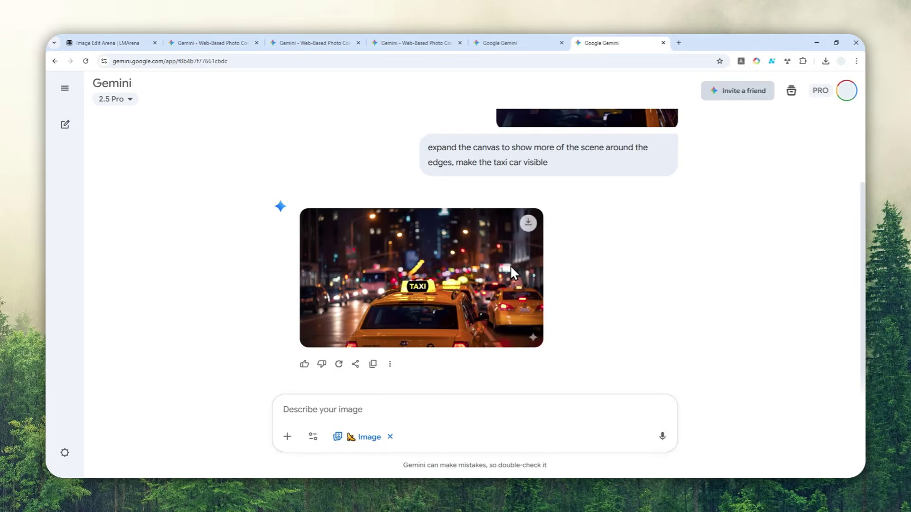
{"action": "scroll", "coordinate": [510, 266], "scroll_direction": "up", "scroll_amount": 2}
{"action": "scroll", "coordinate": [606, 254], "scroll_direction": "down", "scroll_amount": 2}
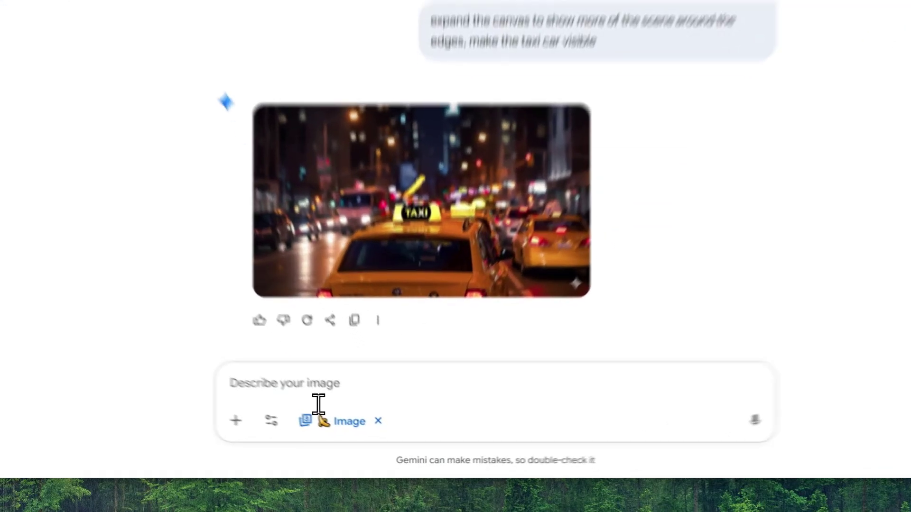
{"action": "right_click", "coordinate": [346, 407]}
{"action": "left_click", "coordinate": [366, 315]}
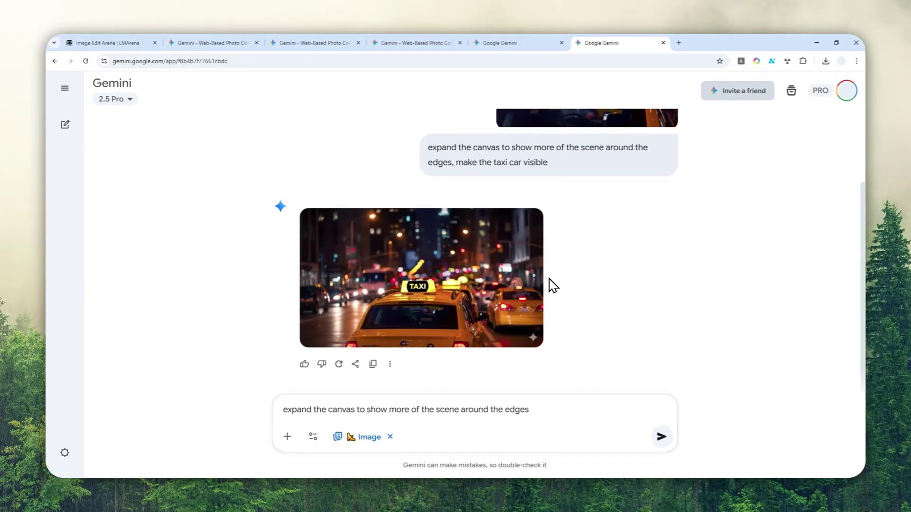
{"action": "scroll", "coordinate": [590, 291], "scroll_direction": "up", "scroll_amount": 2}
{"action": "scroll", "coordinate": [549, 183], "scroll_direction": "down", "scroll_amount": 2}
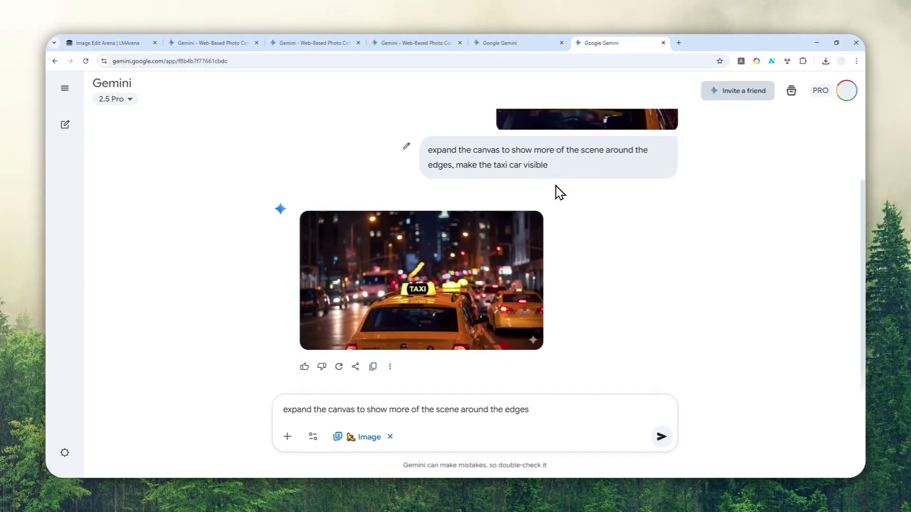
Go to the side-by-side comparison of the striped-dress photo and its zoomed-out version.
{"action": "scroll", "coordinate": [510, 155], "scroll_direction": "up", "scroll_amount": 2}
{"action": "left_click", "coordinate": [498, 42]}
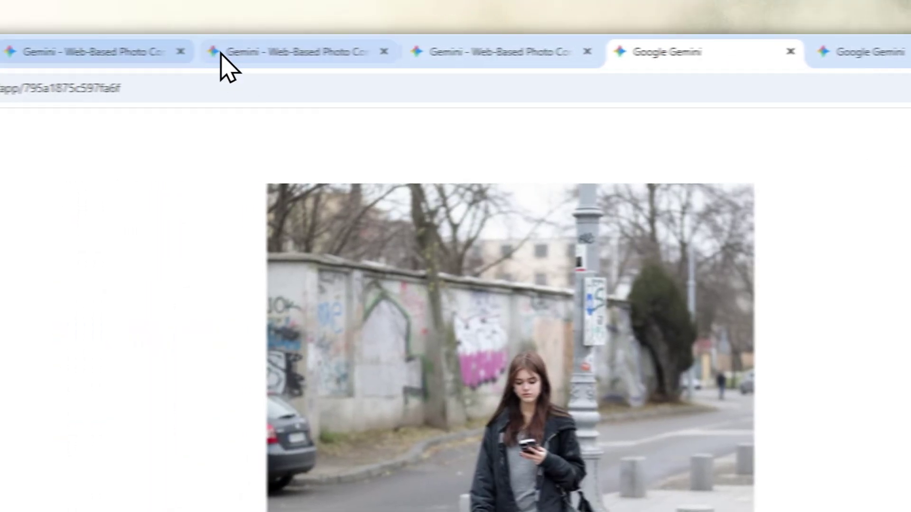
{"action": "left_click", "coordinate": [240, 48]}
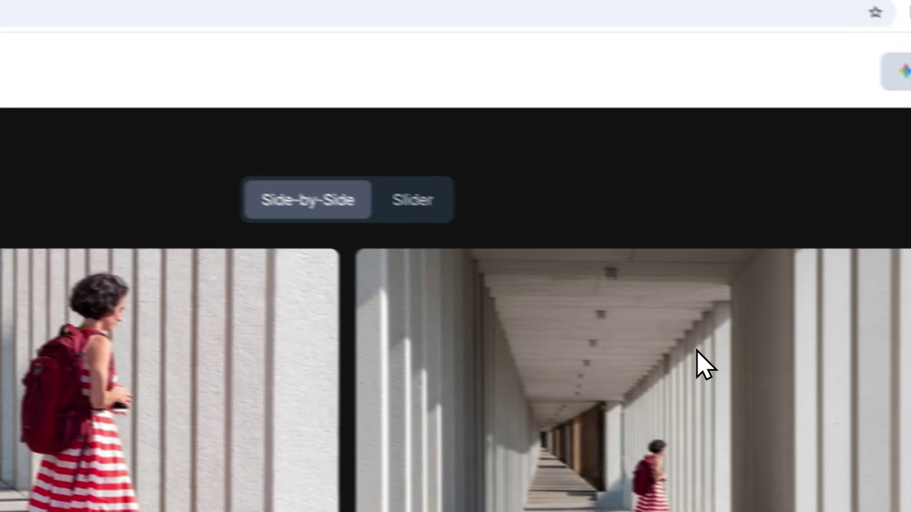